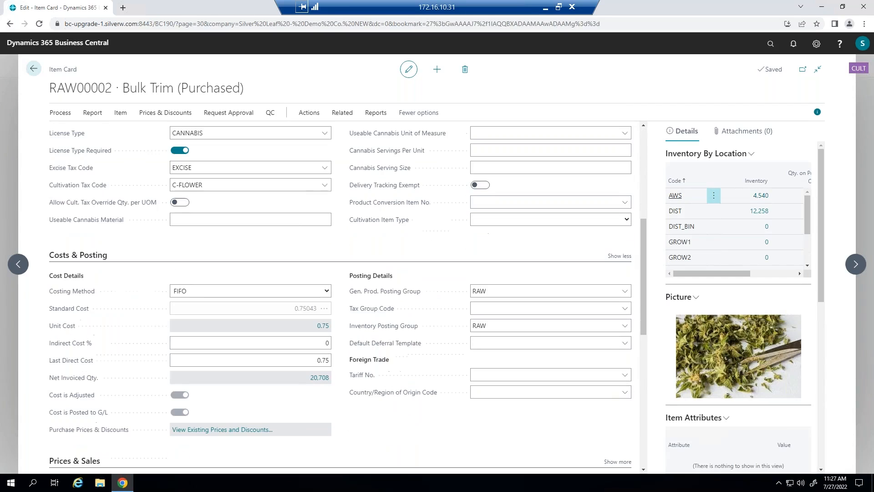
Step: Review the available costing methods and the indirect cost percentage on the RAW00002 Bulk Trim item card
{"action": "left_click", "coordinate": [203, 290]}
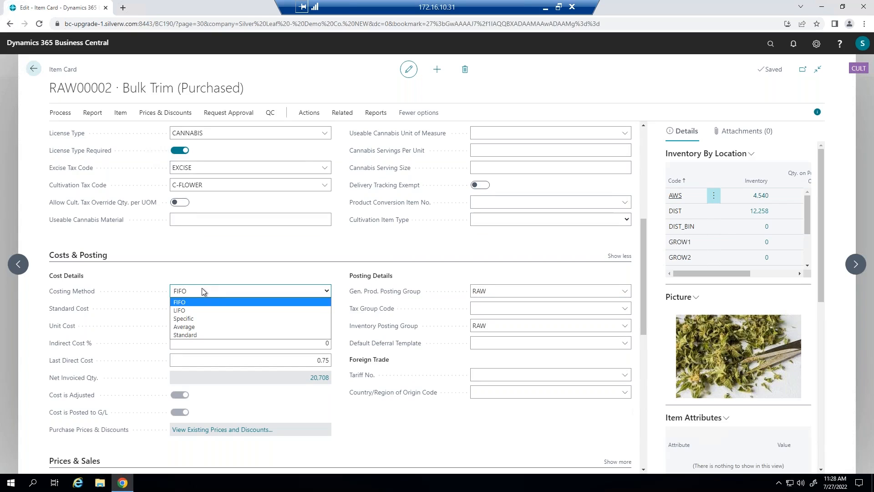
{"action": "left_click", "coordinate": [208, 270]}
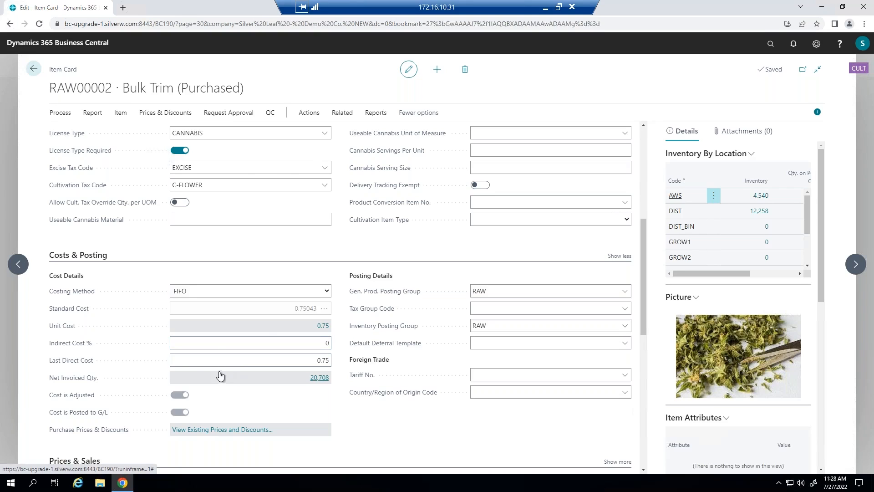
{"action": "left_click", "coordinate": [216, 337]}
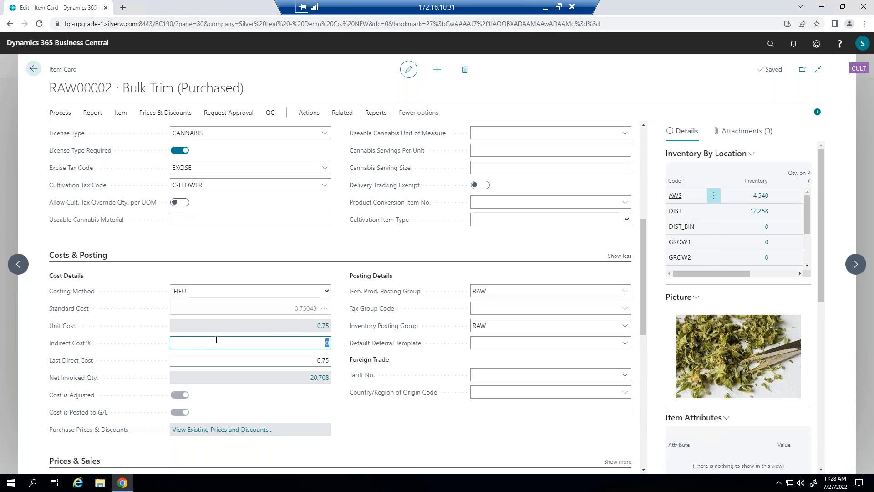
Step: Examine the item ledger entries behind the quantity on hand of RAW00002, including the further columns, and close them
{"action": "scroll", "coordinate": [216, 341], "scroll_direction": "up", "scroll_amount": 4}
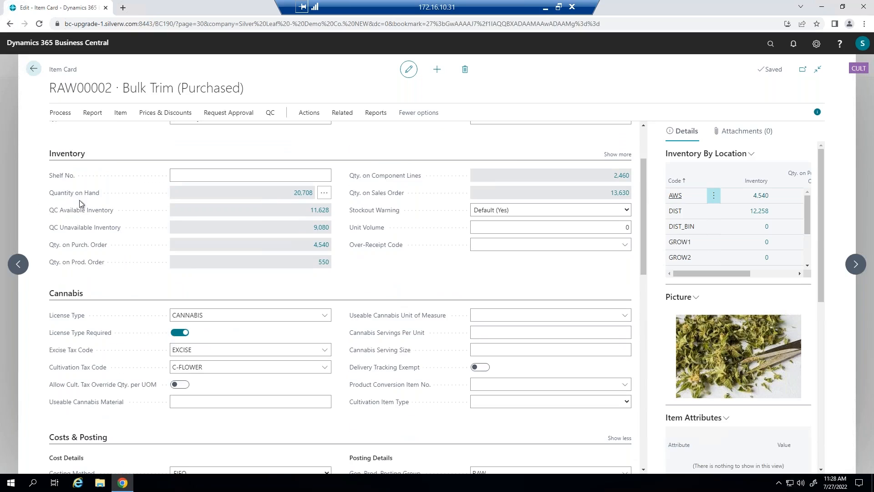
{"action": "left_click", "coordinate": [303, 193]}
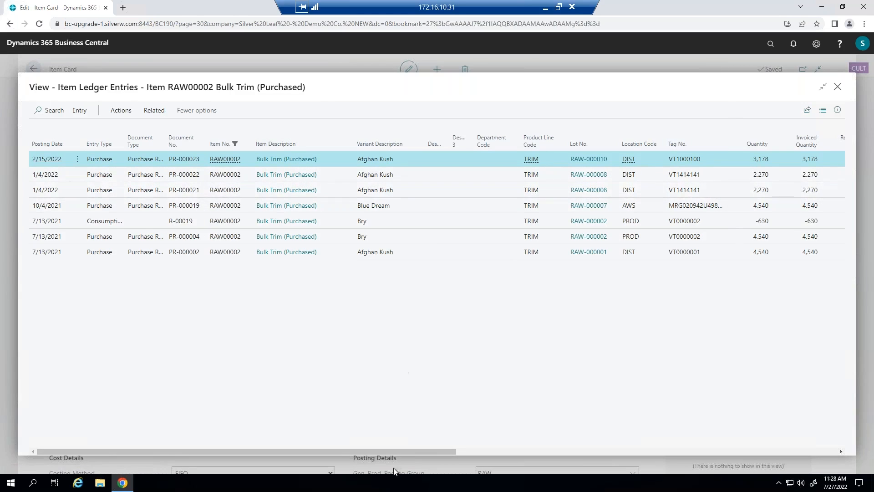
{"action": "left_click_drag", "start_coordinate": [441, 453], "coordinate": [292, 389]}
{"action": "left_click", "coordinate": [837, 87]}
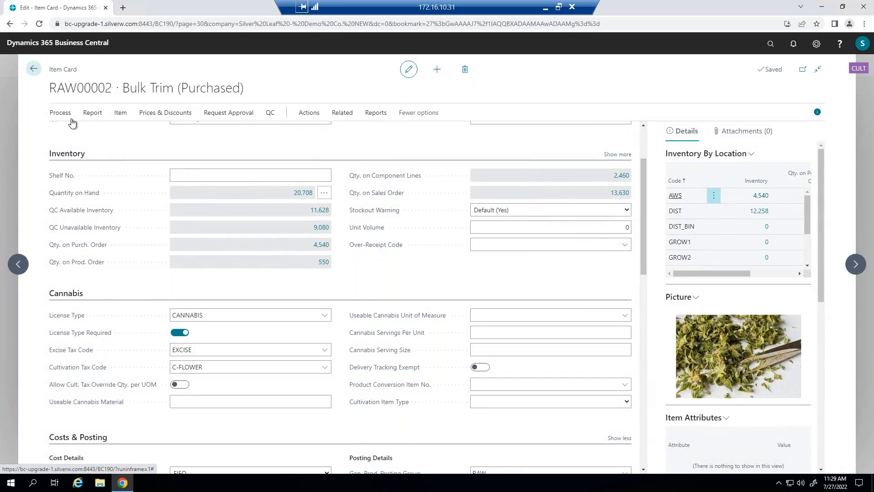
Step: Examine the value entries recorded for item RAW00002 and return to its item card
{"action": "left_click", "coordinate": [344, 117]}
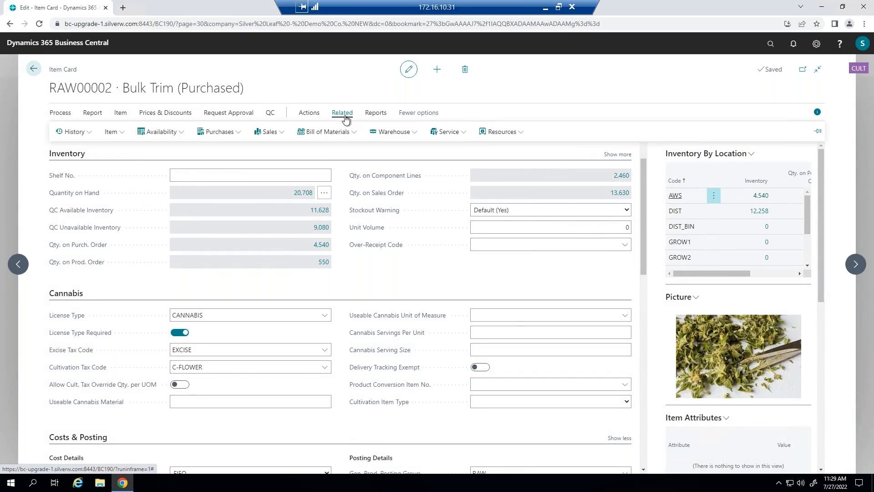
{"action": "left_click", "coordinate": [75, 133]}
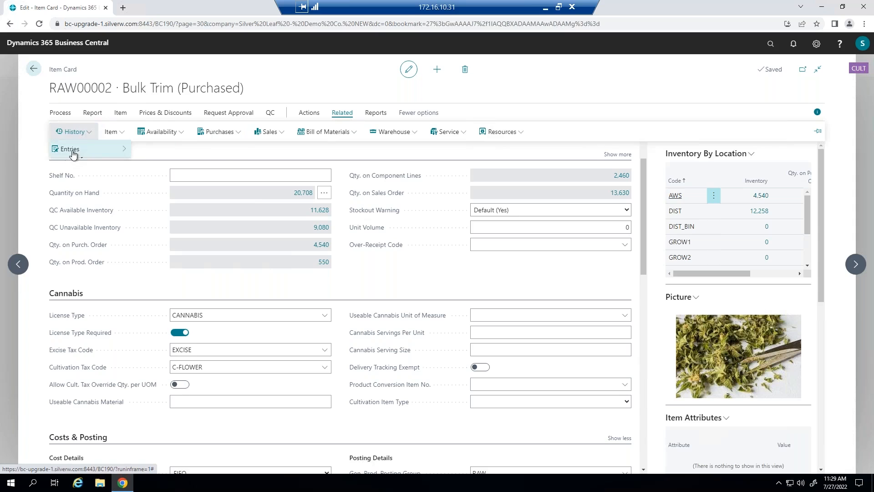
{"action": "mouse_move", "coordinate": [73, 154]}
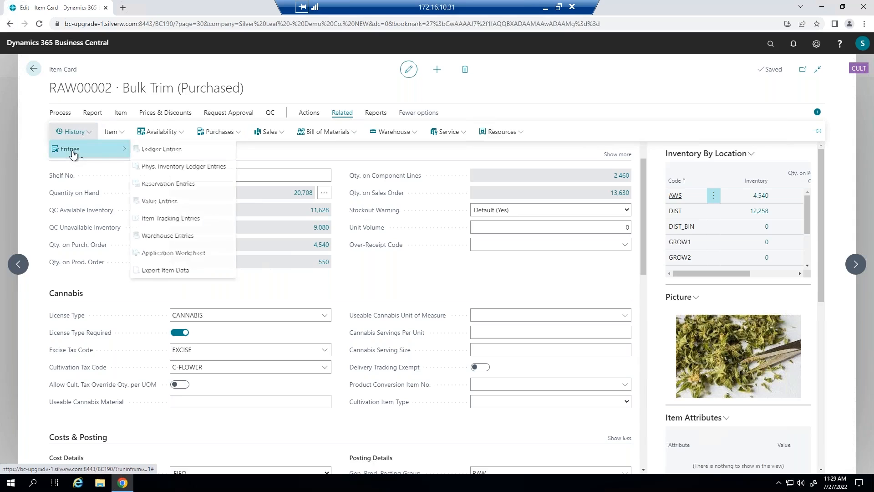
{"action": "left_click", "coordinate": [167, 207]}
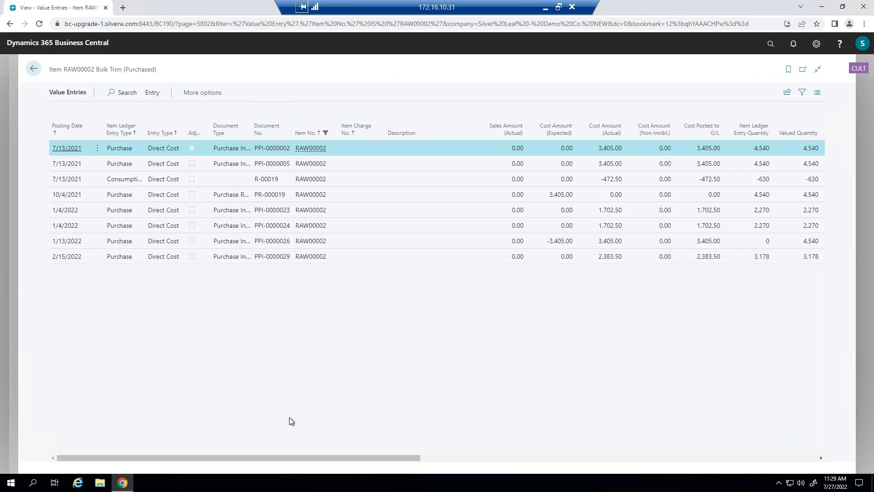
{"action": "left_click_drag", "start_coordinate": [283, 458], "coordinate": [210, 463]}
{"action": "left_click", "coordinate": [34, 72]}
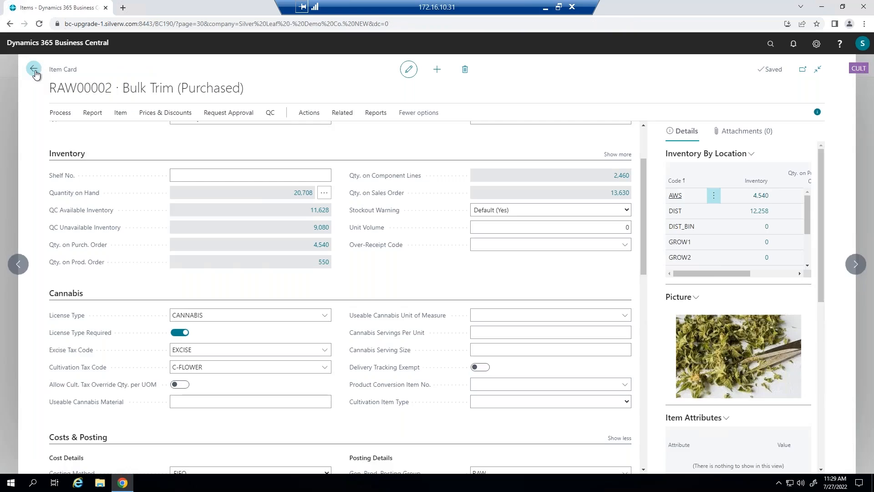
Step: Open the PACKAGING work center card and look over its posting and scheduling settings
{"action": "left_click", "coordinate": [33, 69]}
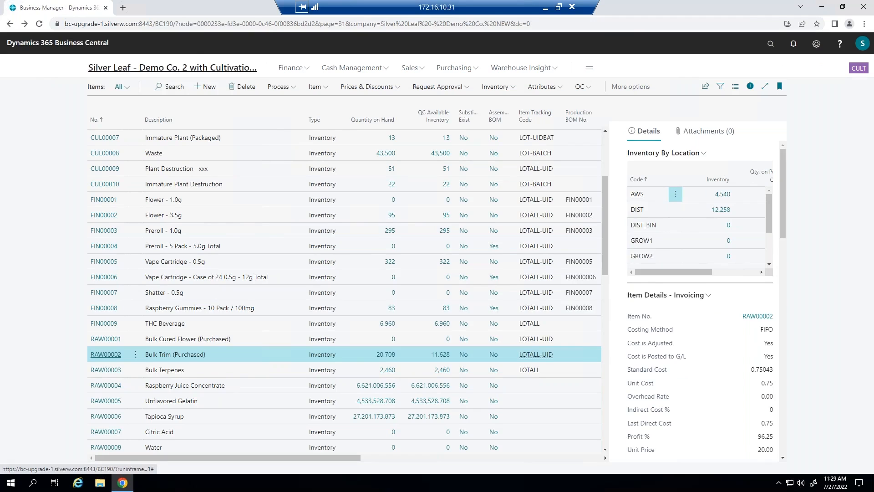
{"action": "left_click", "coordinate": [417, 89]}
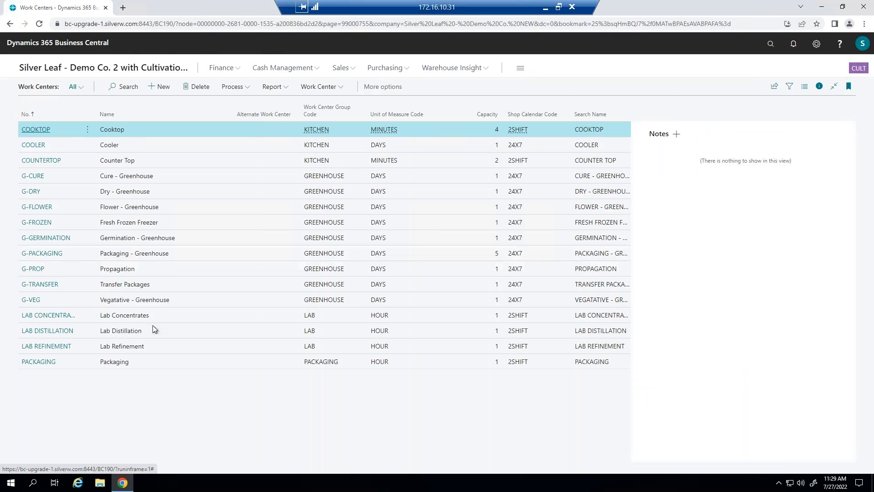
{"action": "left_click", "coordinate": [30, 363]}
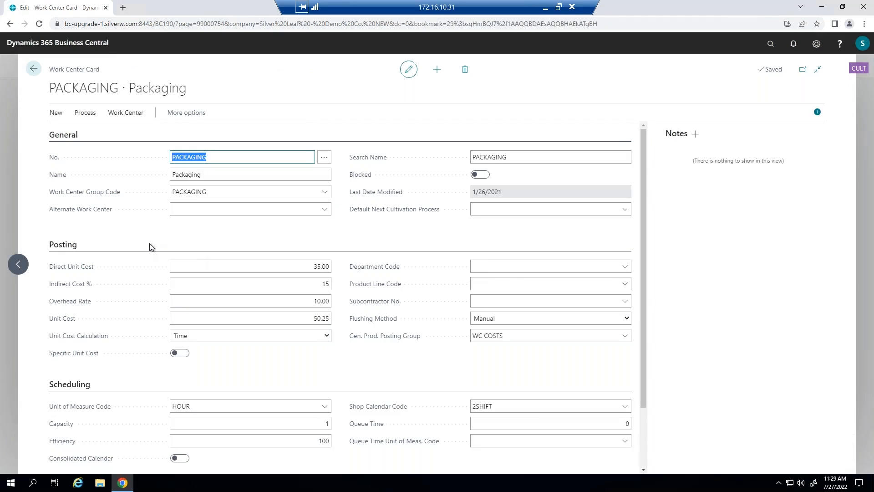
{"action": "scroll", "coordinate": [149, 247], "scroll_direction": "down", "scroll_amount": 2}
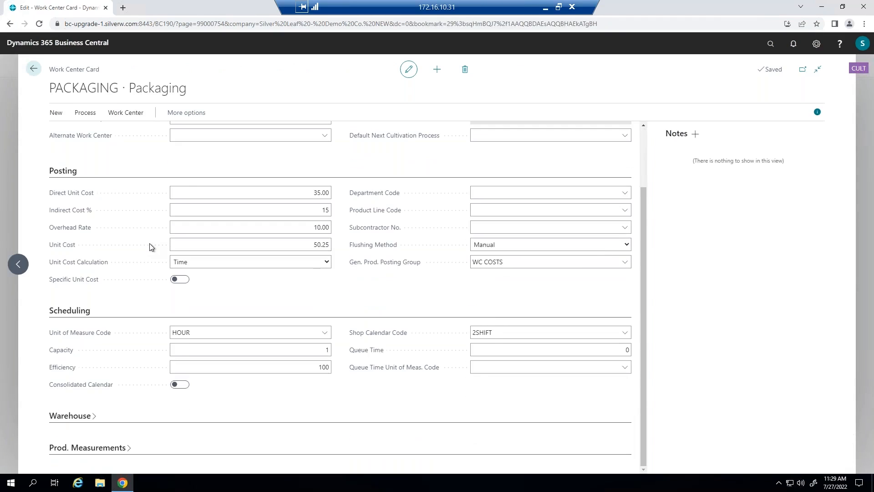
{"action": "scroll", "coordinate": [150, 247], "scroll_direction": "up", "scroll_amount": 2}
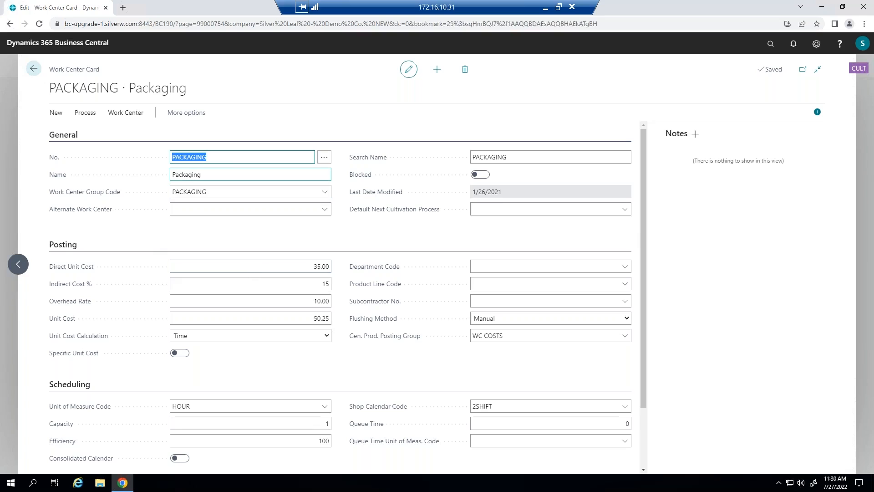
Step: Examine the PACKAGING work center's direct unit cost, unit of measure, indirect cost percentage, overhead rate and unit cost, and return to the work center list
{"action": "left_click", "coordinate": [307, 266]}
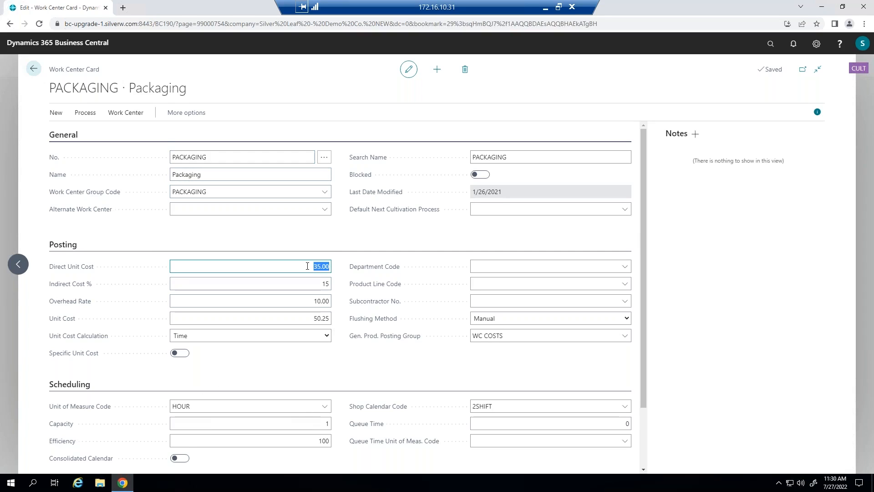
{"action": "left_click", "coordinate": [215, 407]}
{"action": "left_click", "coordinate": [264, 284]}
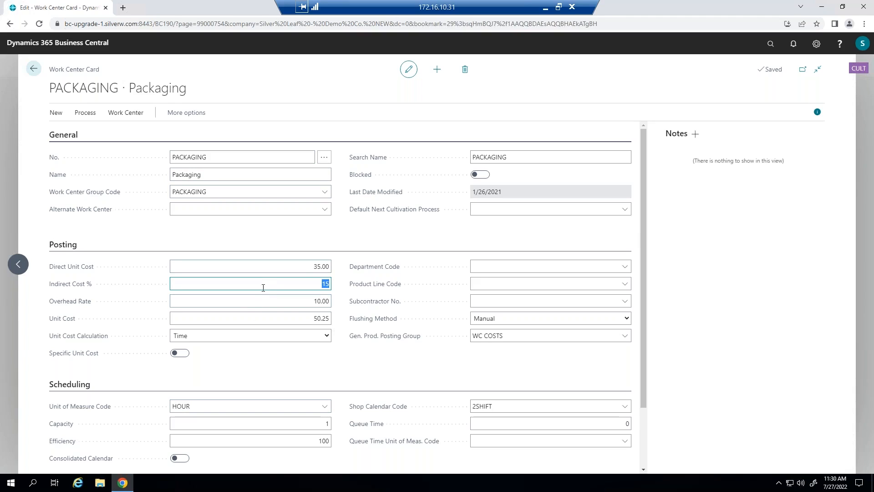
{"action": "left_click", "coordinate": [261, 305]}
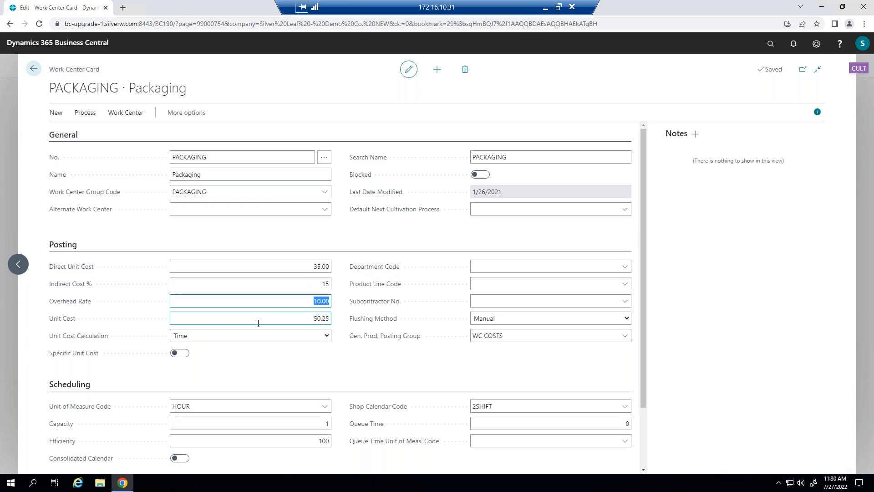
{"action": "left_click", "coordinate": [258, 323]}
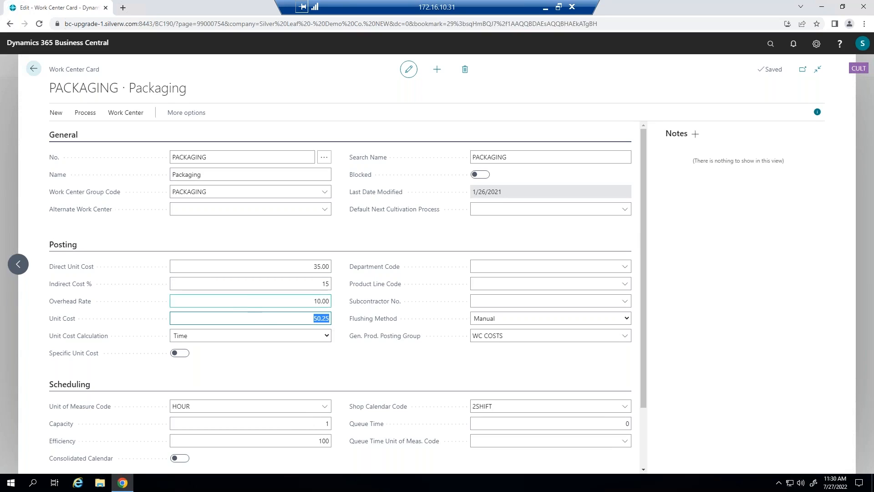
{"action": "left_click", "coordinate": [33, 69]}
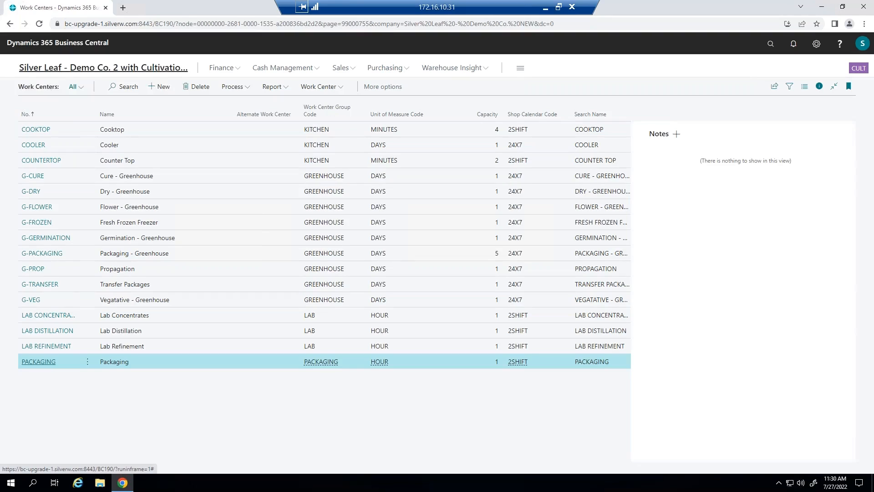
Step: Open the BOM Cost Shares for item FIN00008, Raspberry Gummies - 10 Pack / 100mg
{"action": "left_click", "coordinate": [69, 73]}
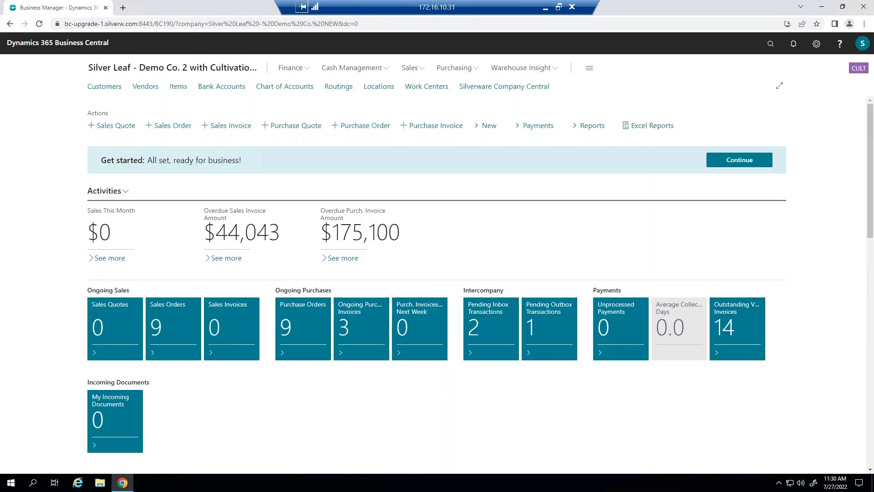
{"action": "left_click", "coordinate": [179, 87]}
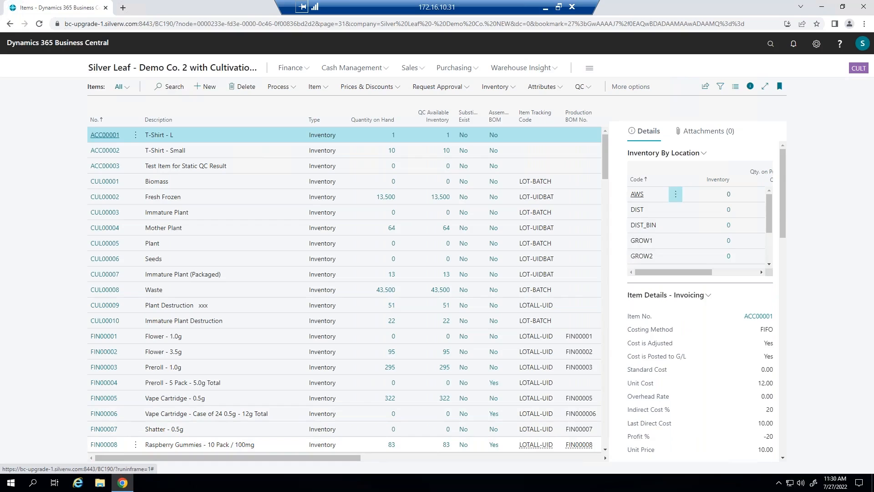
{"action": "left_click", "coordinate": [103, 444]}
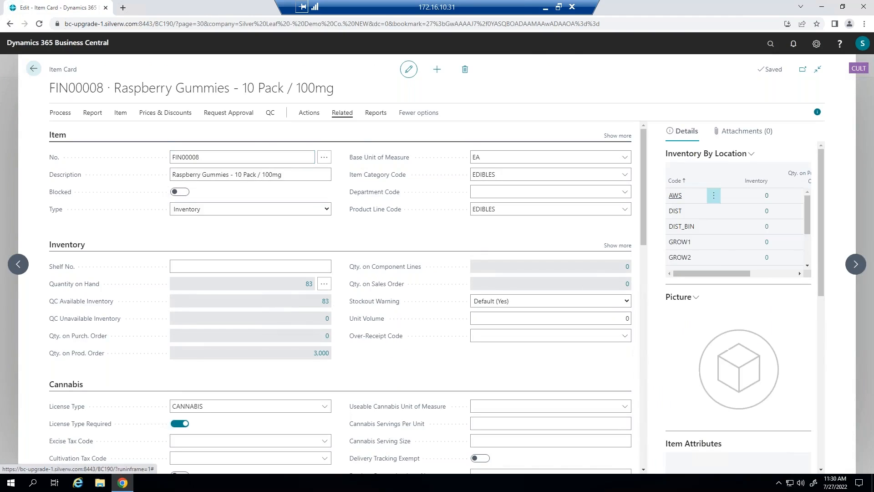
{"action": "left_click", "coordinate": [341, 113]}
{"action": "left_click", "coordinate": [336, 131]}
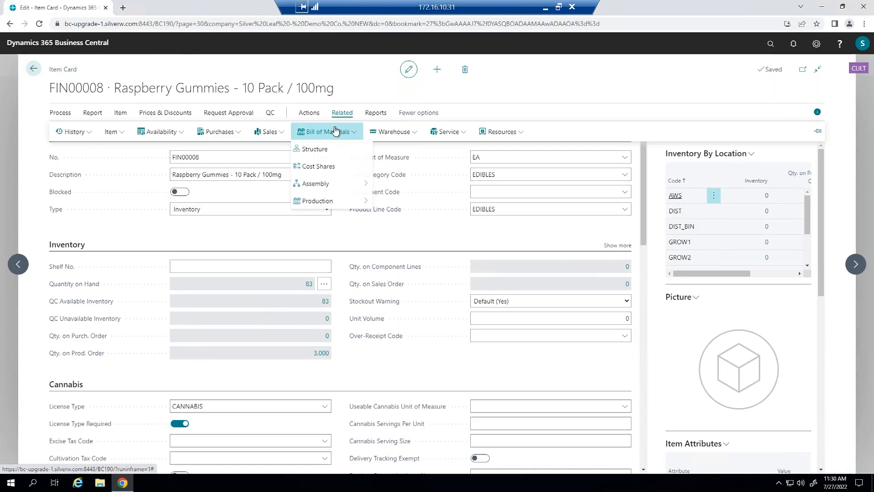
{"action": "left_click", "coordinate": [318, 167]}
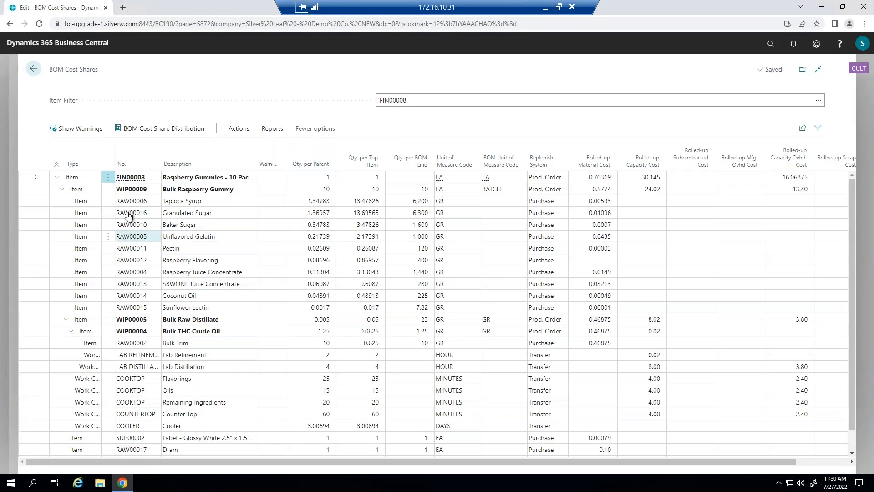
Step: Collapse and re-expand WIP00009 Bulk Raspberry Gummy, and examine its component and work center lines down to final packaging
{"action": "left_click", "coordinate": [63, 191]}
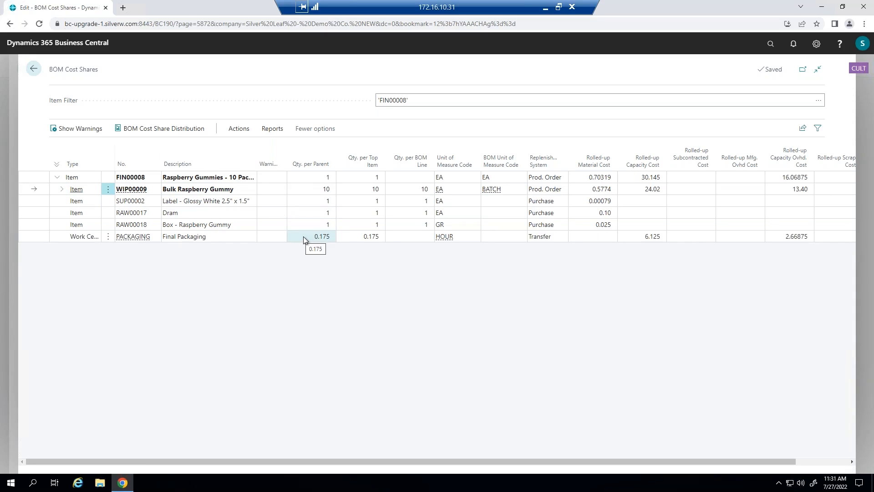
{"action": "left_click", "coordinate": [63, 190]}
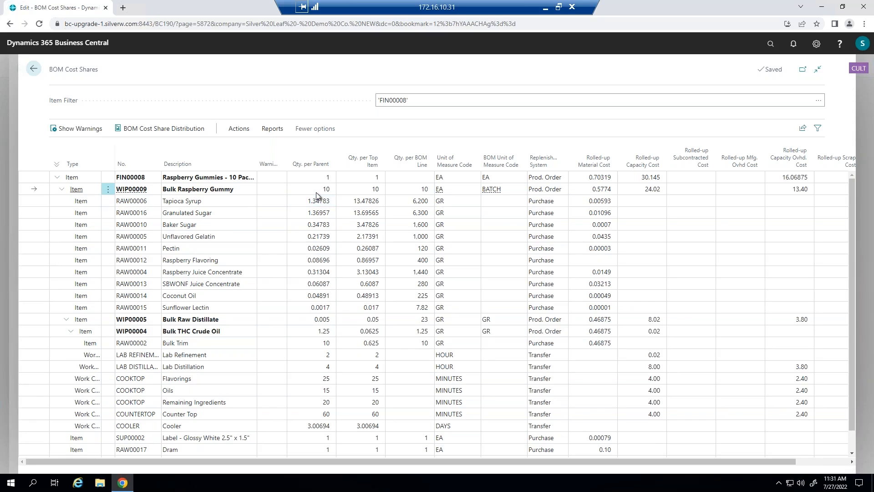
{"action": "left_click", "coordinate": [204, 354]}
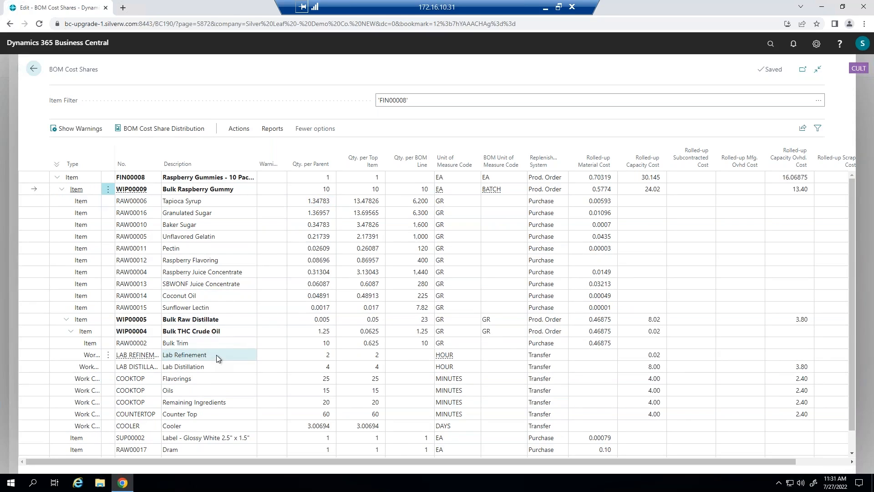
{"action": "scroll", "coordinate": [217, 354], "scroll_direction": "down", "scroll_amount": 1}
{"action": "left_click", "coordinate": [216, 355]}
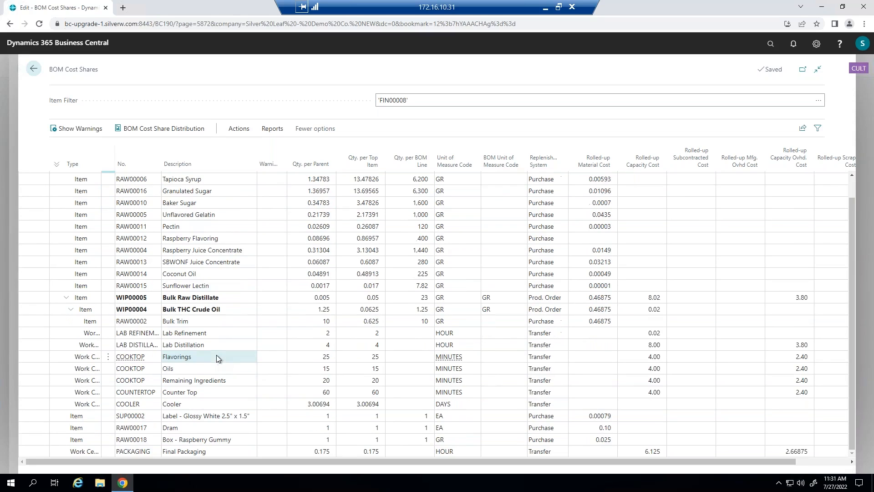
{"action": "left_click", "coordinate": [143, 384]}
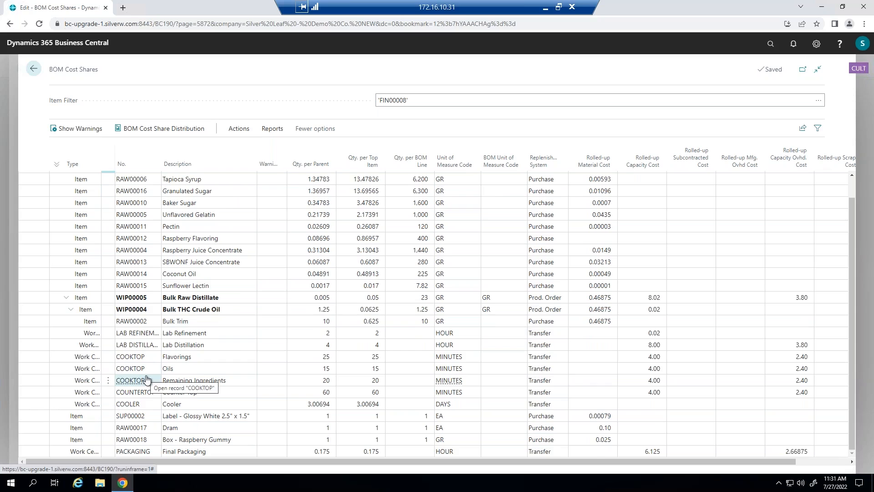
{"action": "scroll", "coordinate": [148, 378], "scroll_direction": "up", "scroll_amount": 1}
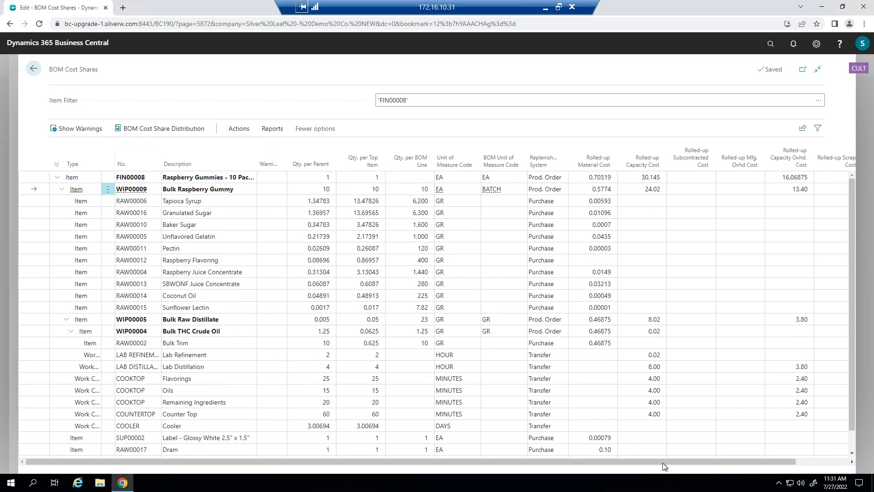
Step: Examine the rolled-up cost columns through Total Cost for FIN00008 and return to the first columns
{"action": "scroll", "coordinate": [692, 454], "scroll_direction": "right", "scroll_amount": 3}
{"action": "scroll", "coordinate": [735, 449], "scroll_direction": "right", "scroll_amount": 1}
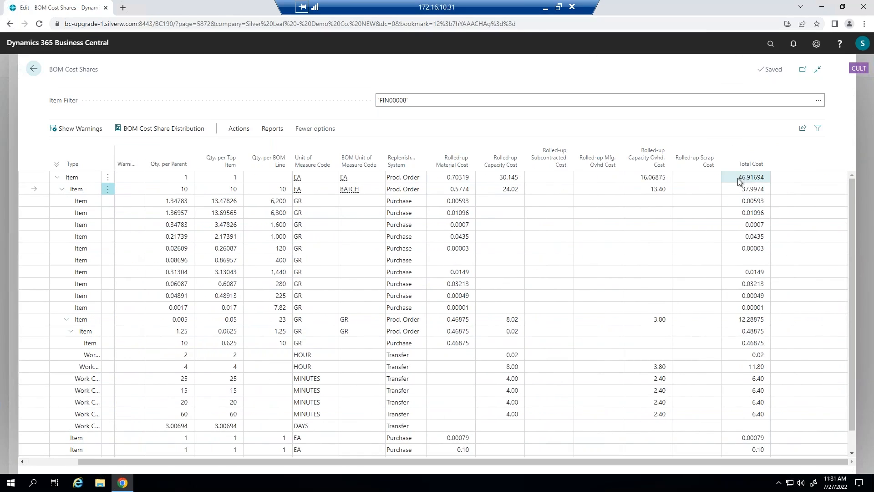
{"action": "left_click_drag", "start_coordinate": [595, 462], "coordinate": [534, 457]}
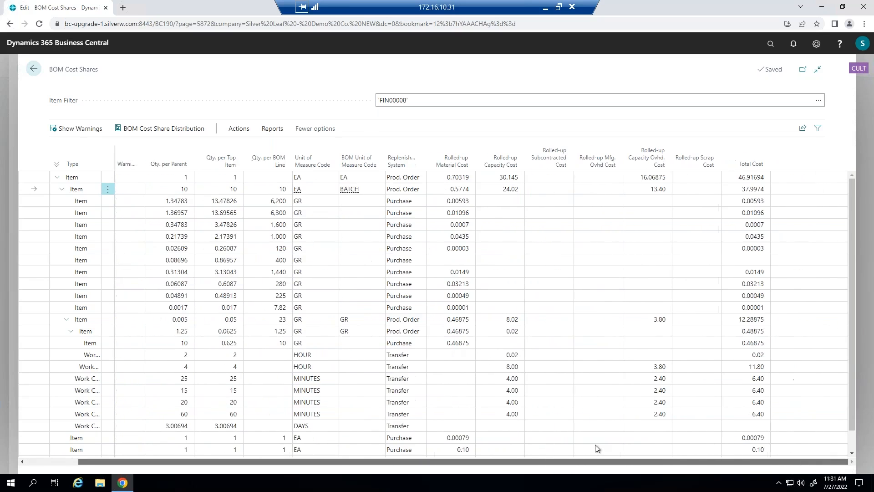
{"action": "scroll", "coordinate": [496, 442], "scroll_direction": "left", "scroll_amount": 3}
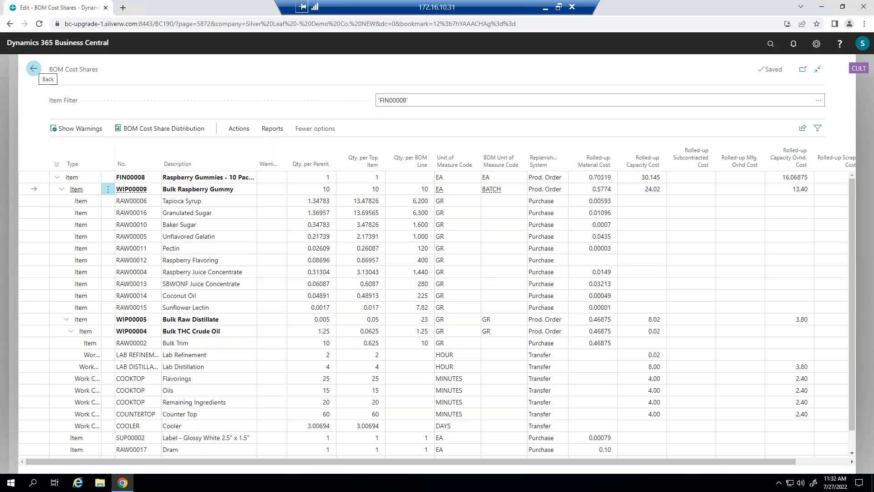
Step: Leave the BOM Cost Shares and open the Acme Trucking purchase invoice from the purchase invoice list
{"action": "left_click", "coordinate": [33, 69]}
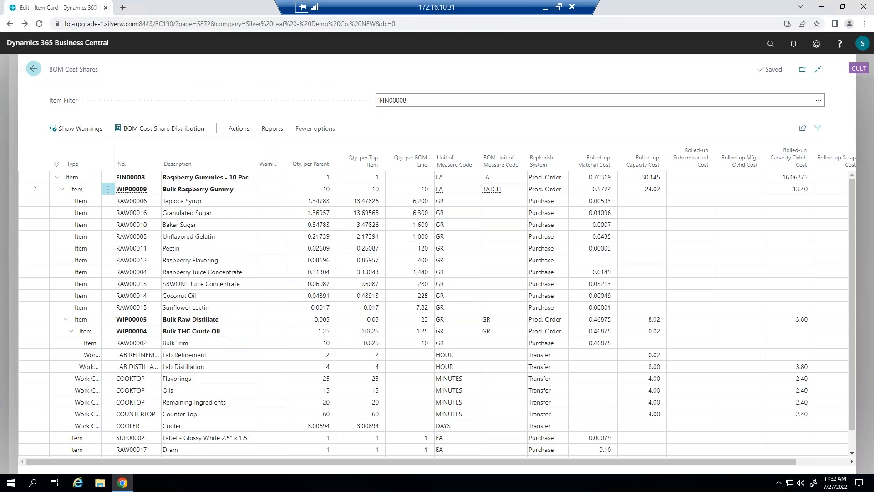
{"action": "left_click", "coordinate": [32, 70]}
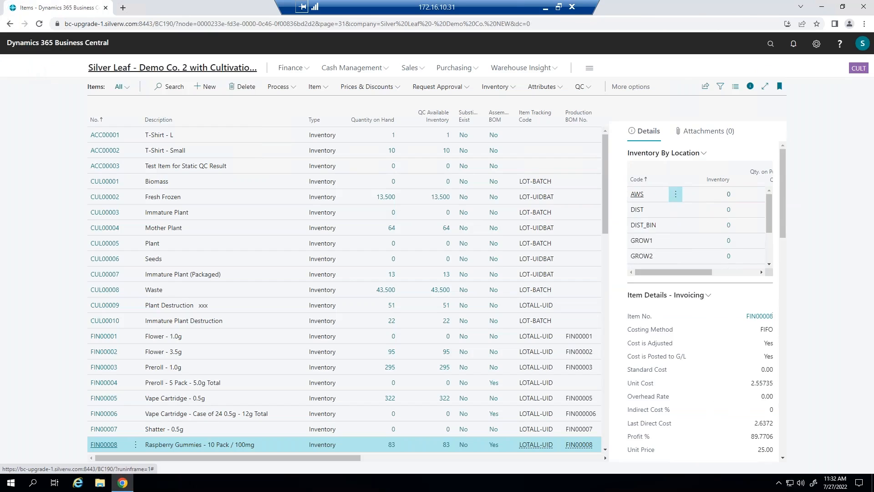
{"action": "left_click", "coordinate": [191, 67]}
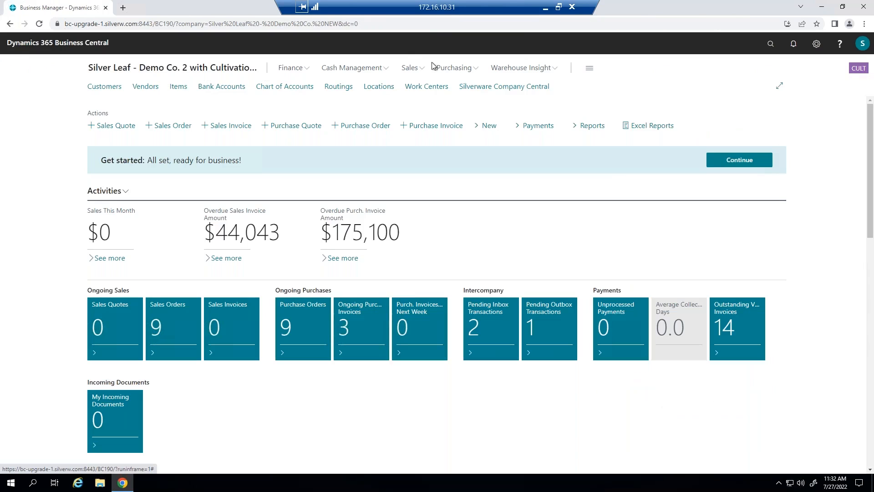
{"action": "left_click", "coordinate": [473, 73]}
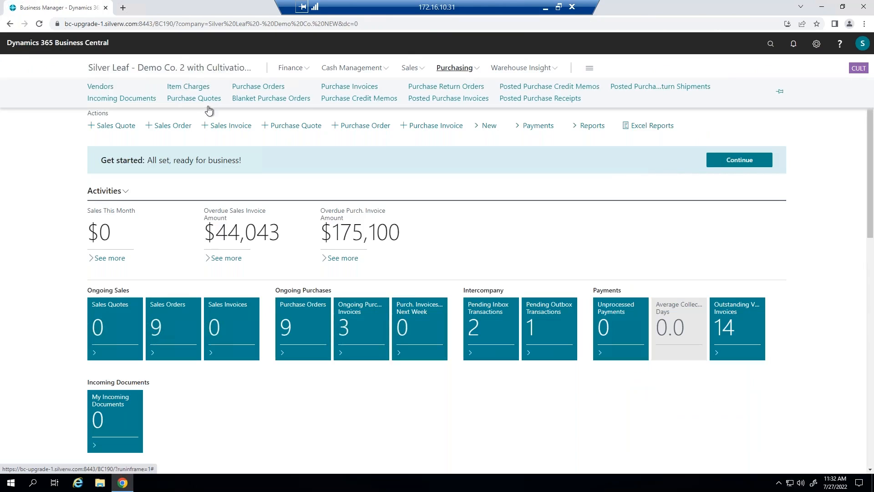
{"action": "left_click", "coordinate": [331, 87]}
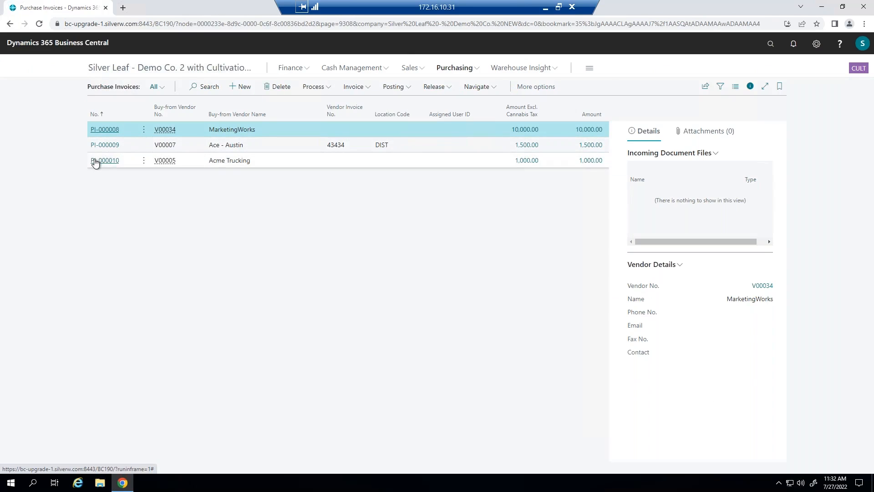
{"action": "left_click", "coordinate": [96, 159]}
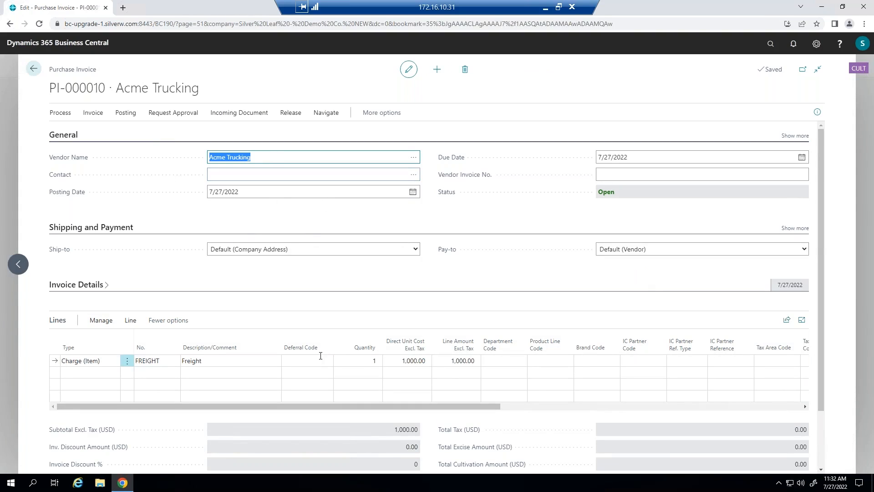
Step: Review the available line types for the invoice's freight line, keeping Charge (Item)
{"action": "left_click", "coordinate": [107, 360]}
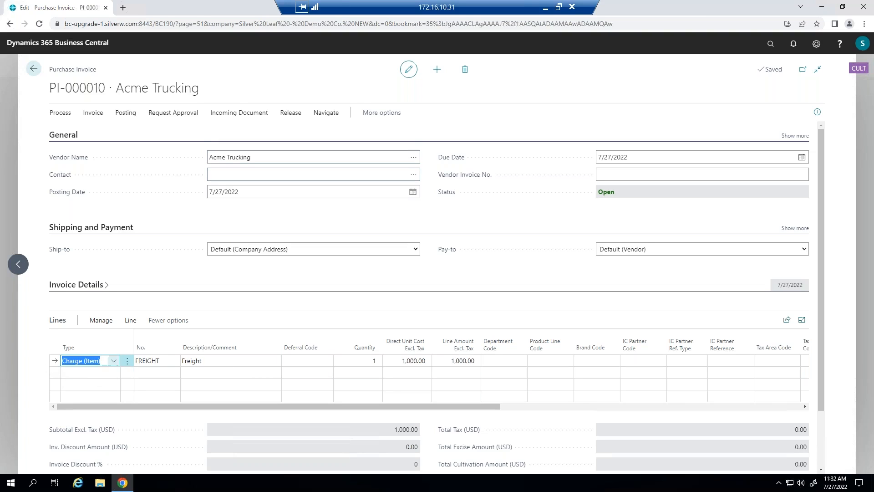
{"action": "left_click", "coordinate": [114, 361]}
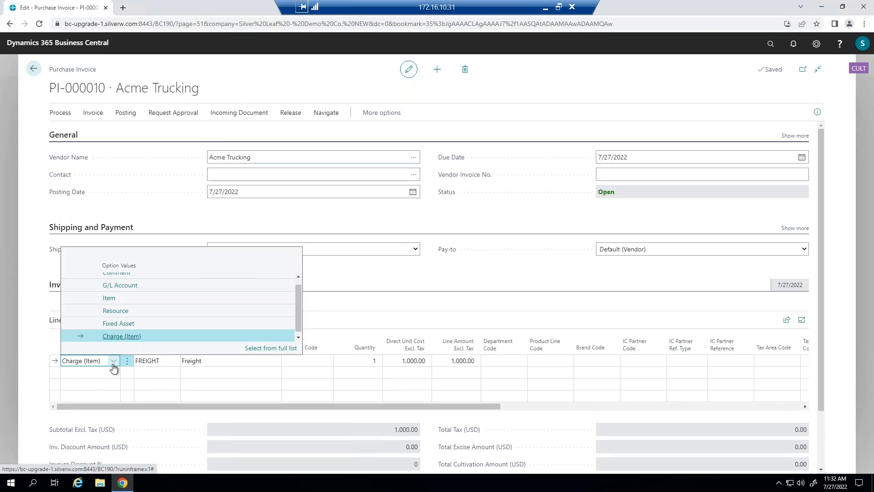
{"action": "left_click", "coordinate": [220, 361]}
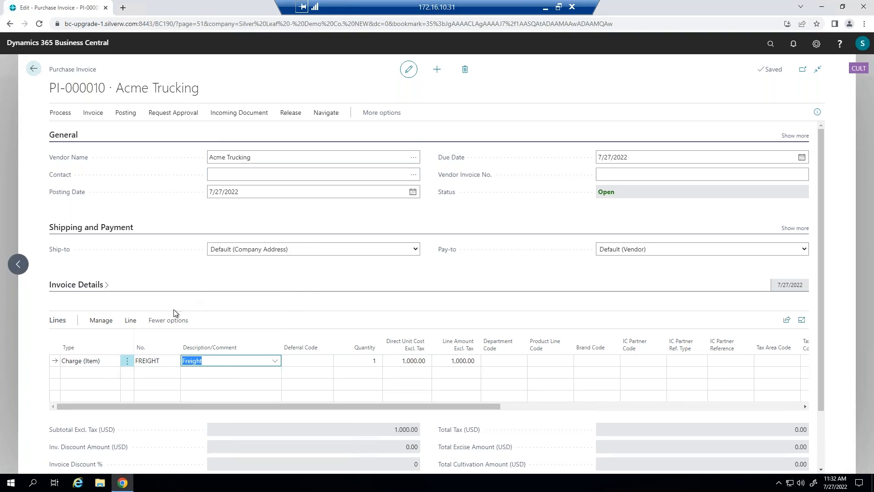
Step: Open the Item Charge Assignment for the FREIGHT line of the invoice
{"action": "left_click", "coordinate": [156, 321]}
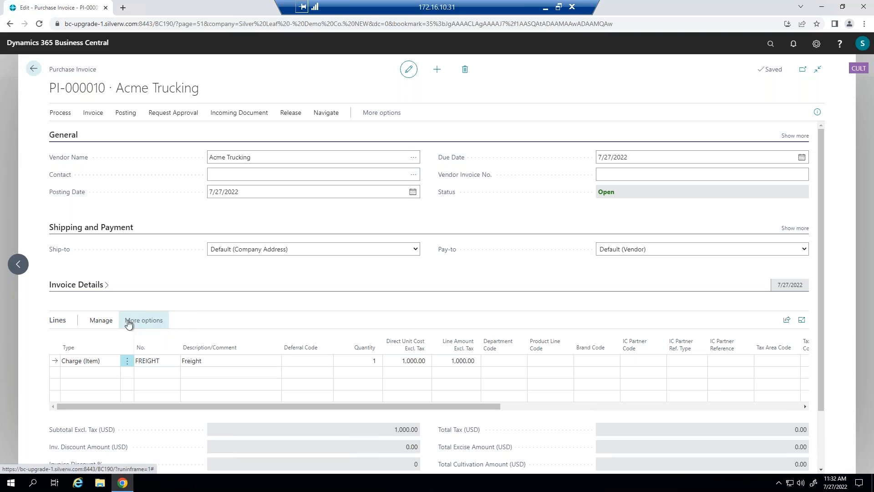
{"action": "left_click", "coordinate": [128, 322]}
{"action": "left_click", "coordinate": [129, 321]}
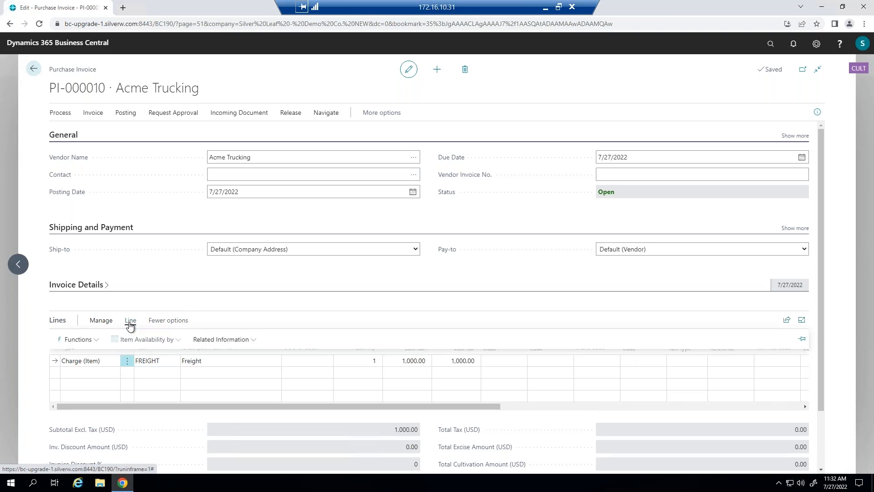
{"action": "left_click", "coordinate": [210, 341]}
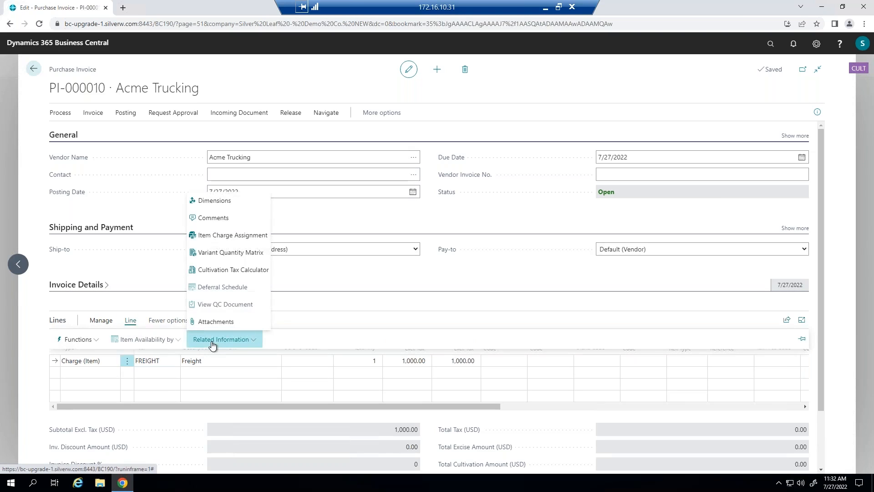
{"action": "left_click", "coordinate": [201, 237]}
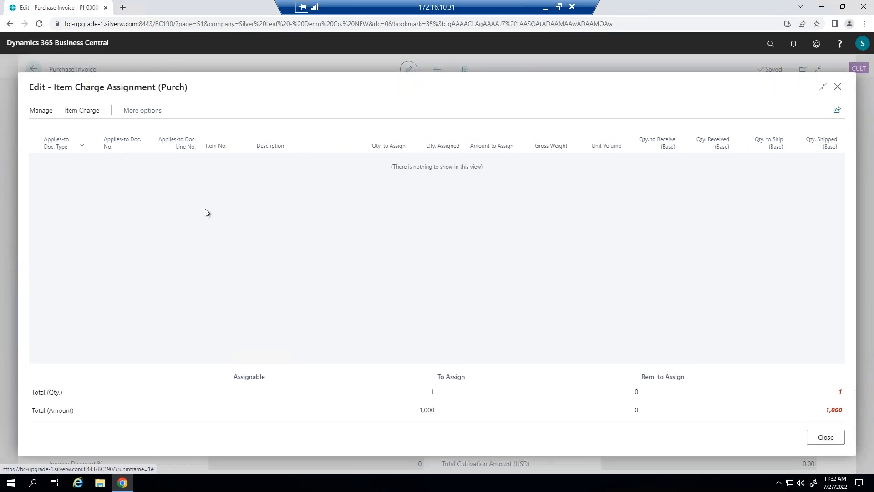
Step: Get the three receipt lines of PR-000001 (SUP00002, SUP00009 and SUP00001) into the freight charge assignment
{"action": "left_click", "coordinate": [80, 113]}
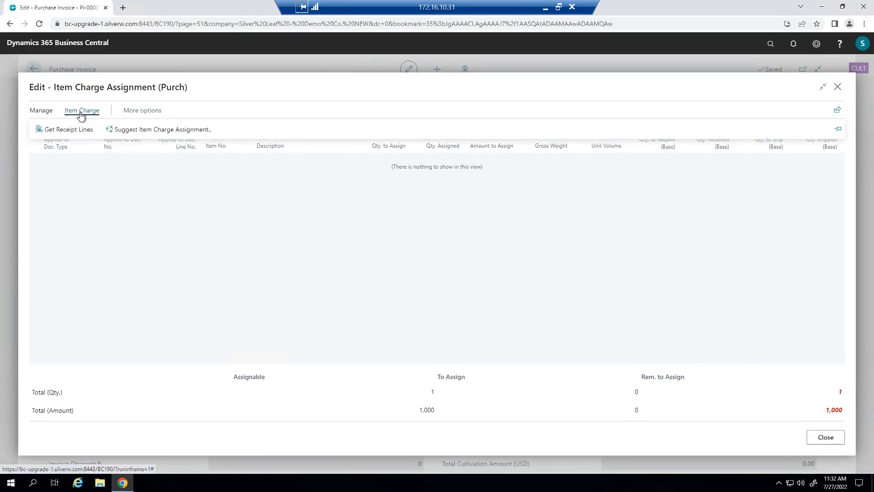
{"action": "left_click", "coordinate": [69, 130]}
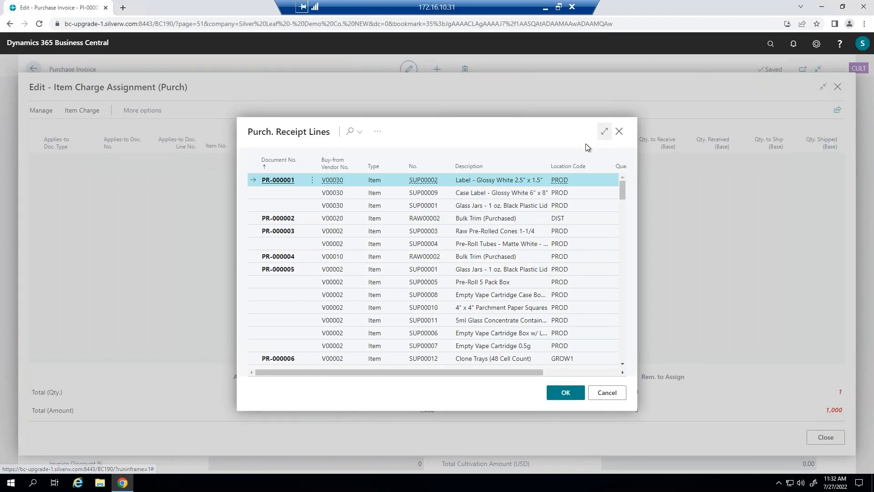
{"action": "left_click", "coordinate": [605, 131]}
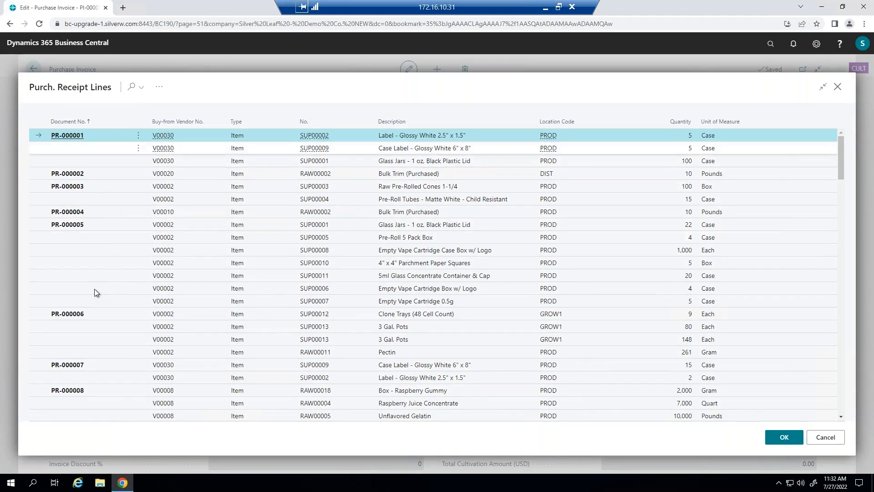
{"action": "left_click", "coordinate": [113, 165], "text": "shift"}
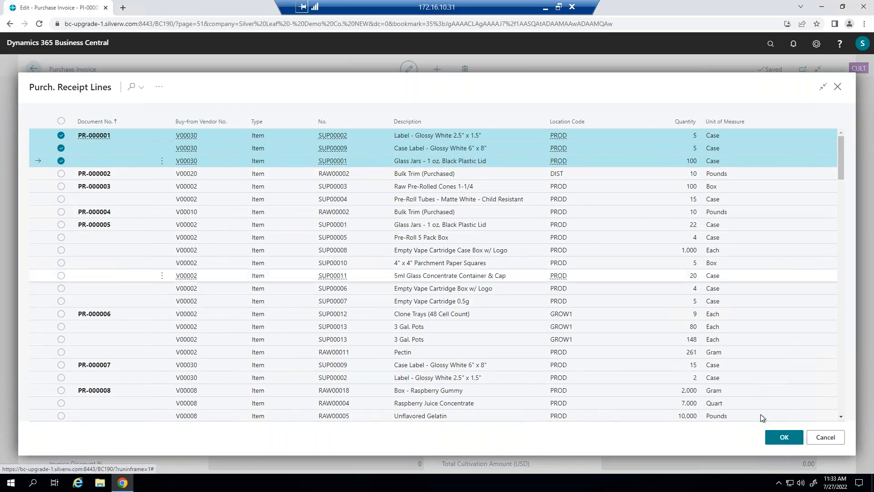
{"action": "left_click", "coordinate": [781, 441]}
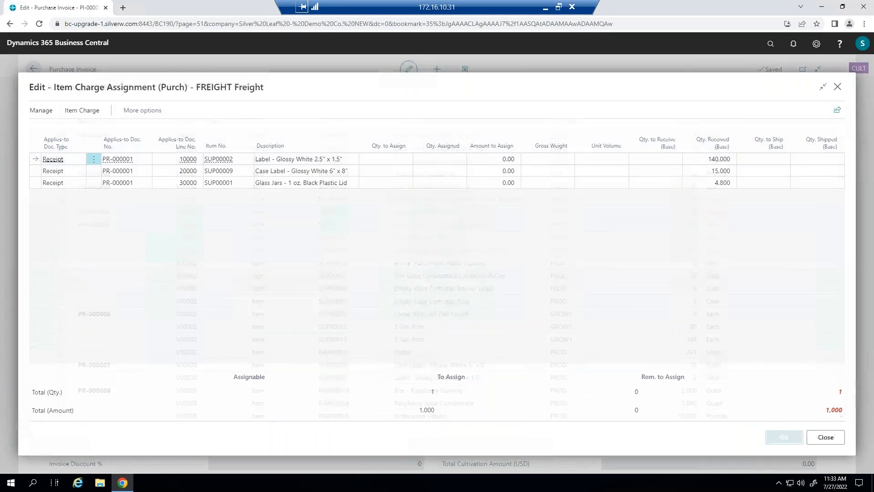
Step: Suggest the item charge assignment, distributing the freight across the receipt lines By Amount
{"action": "left_click", "coordinate": [73, 112]}
{"action": "left_click", "coordinate": [150, 130]}
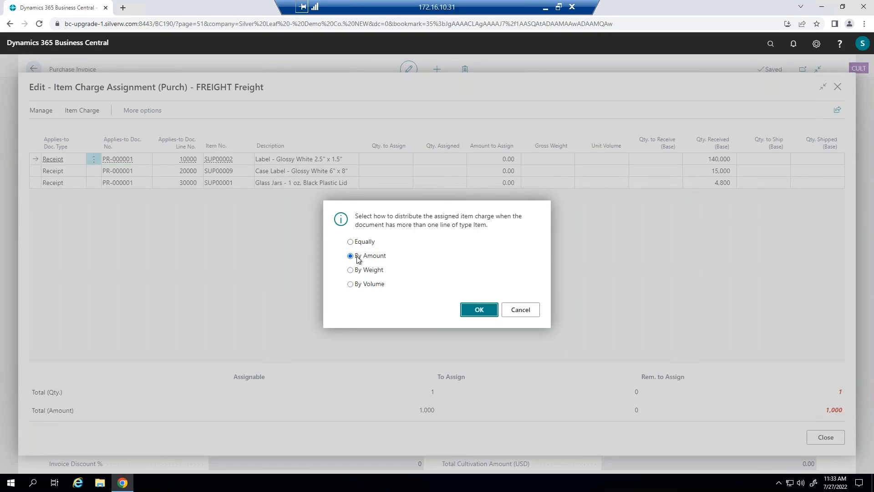
{"action": "left_click", "coordinate": [474, 312]}
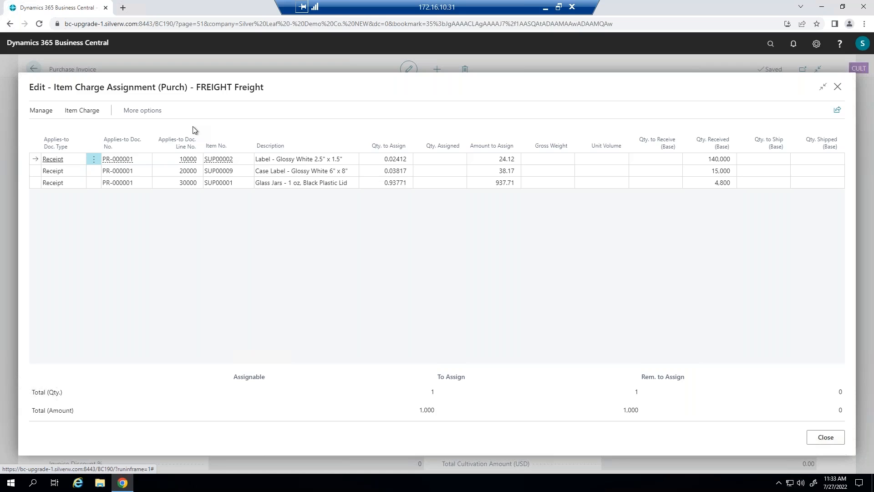
Step: Review the distribution methods for the freight charge again without applying one, and close the item charge assignment
{"action": "left_click", "coordinate": [82, 111]}
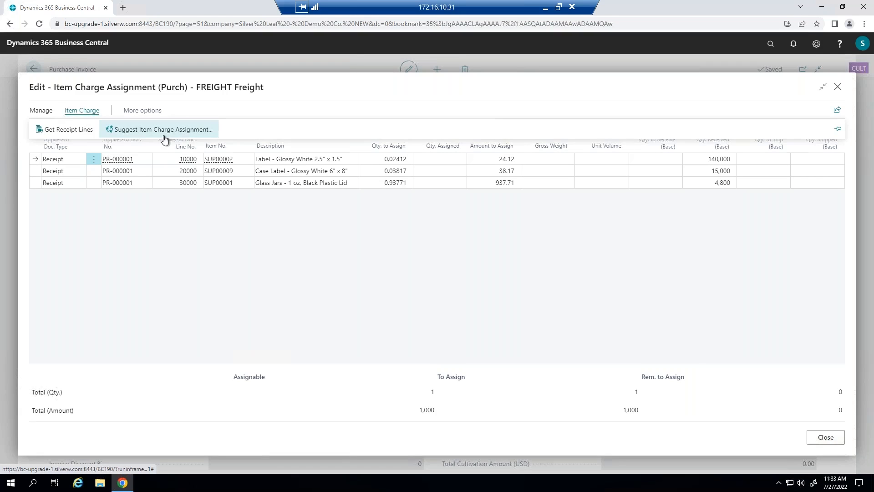
{"action": "left_click", "coordinate": [165, 133]}
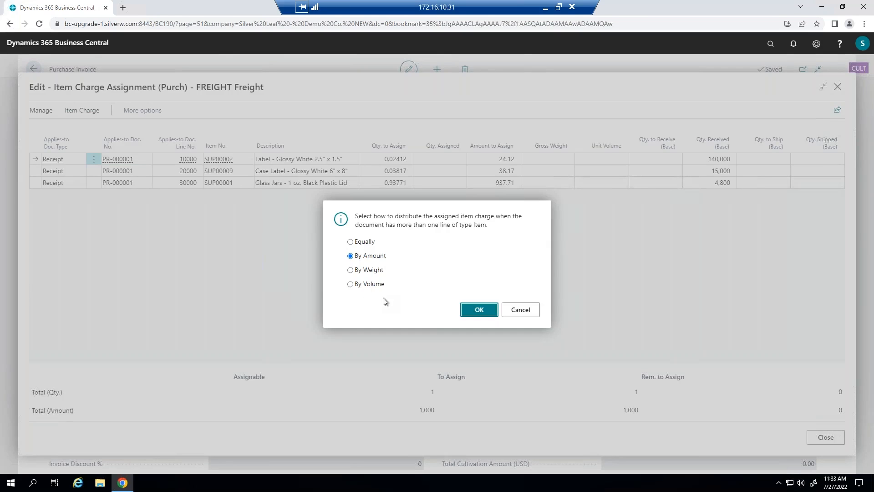
{"action": "left_click", "coordinate": [522, 310]}
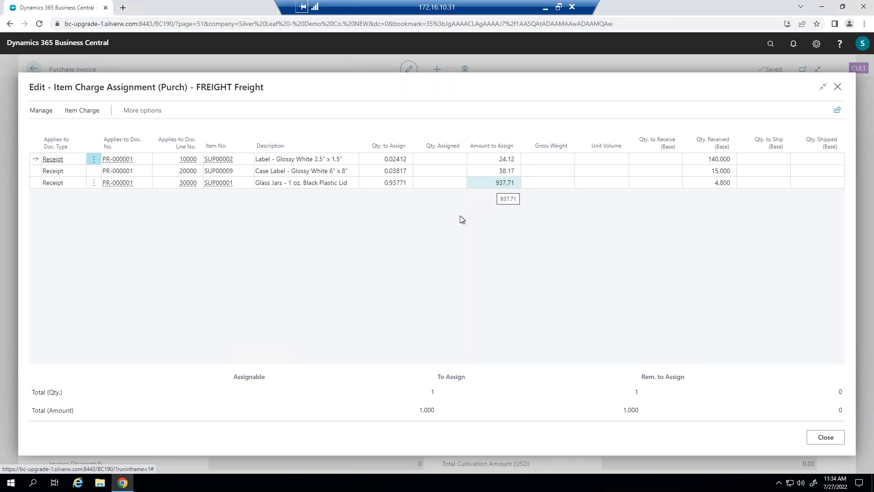
{"action": "left_click", "coordinate": [826, 437]}
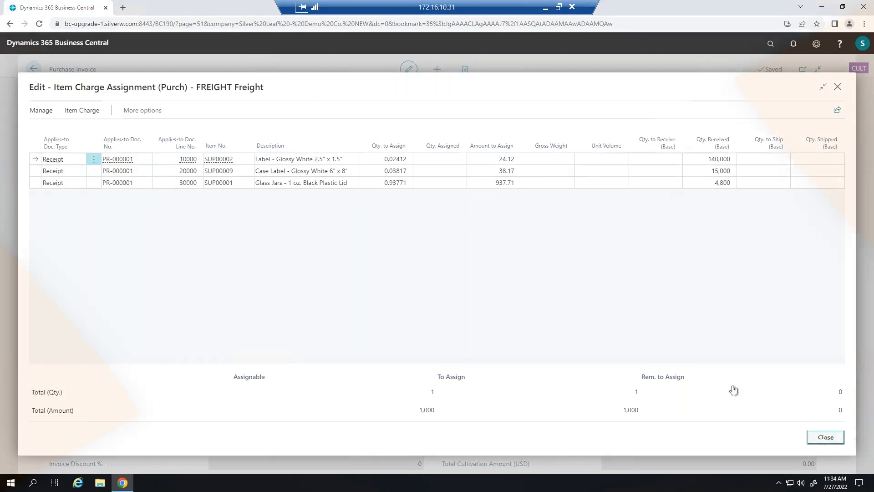